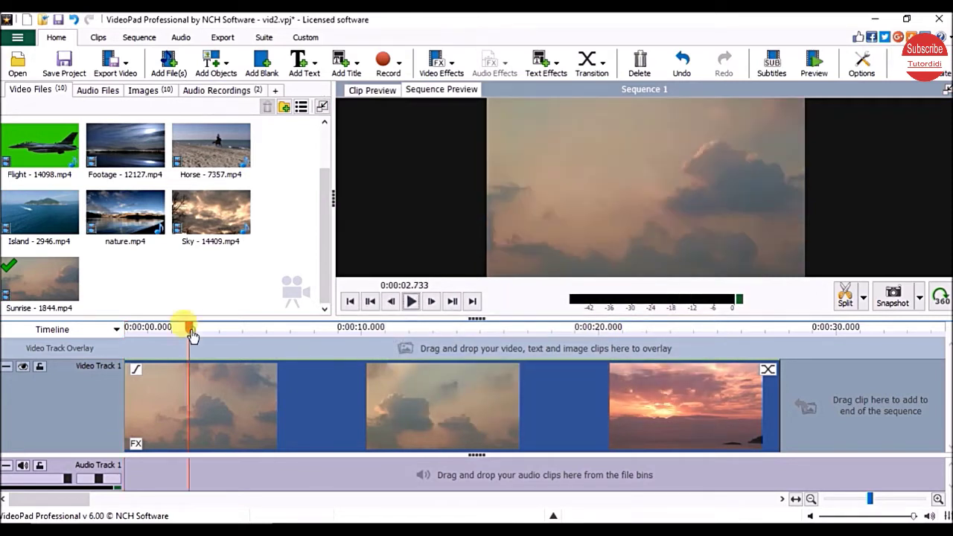
# Scrub and play back the three-clip sky sequence, then scroll the Video Files bin up.
pyautogui.moveTo(185, 328); pyautogui.dragTo(119, 330)
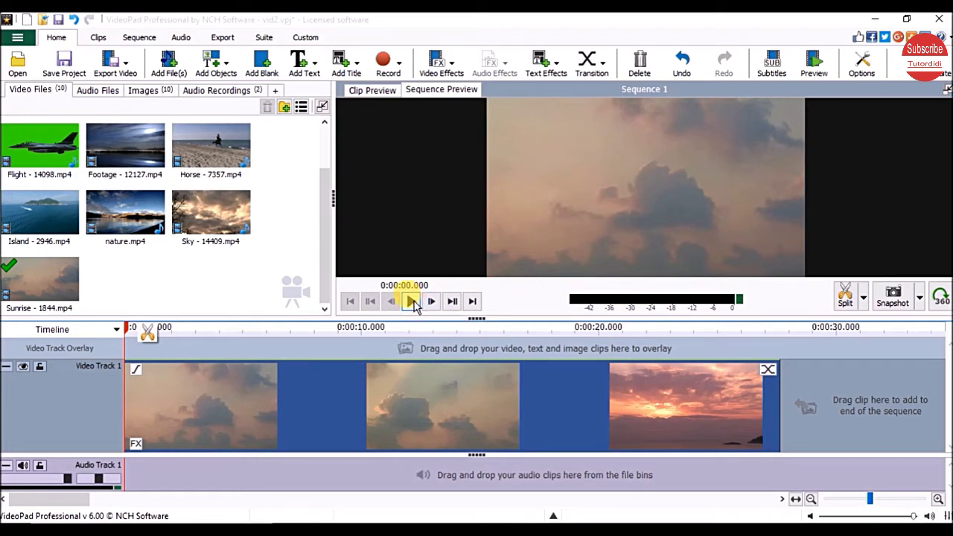
pyautogui.click(411, 302)
pyautogui.click(412, 302)
pyautogui.scroll(1, 287, 207)
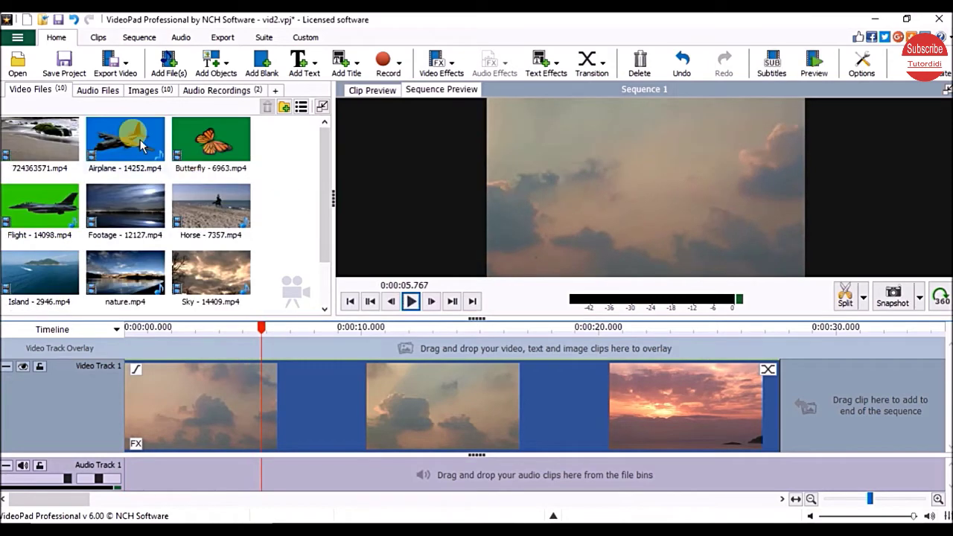
# Drop the Airplane clip onto a new Video Track 2 over the sky clips and rewind to 0.
pyautogui.moveTo(142, 145); pyautogui.dragTo(167, 350)
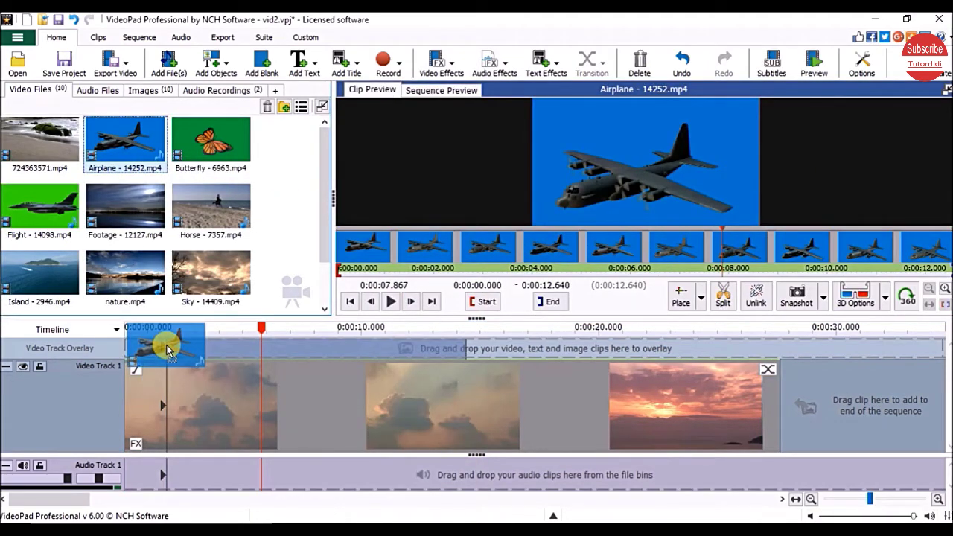
pyautogui.moveTo(167, 350); pyautogui.dragTo(159, 341)
pyautogui.press('space')
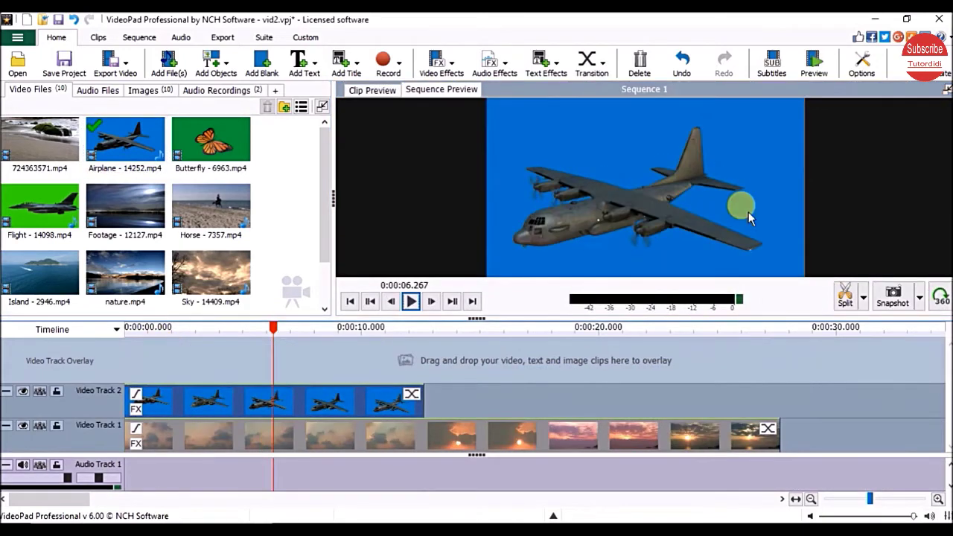
pyautogui.click(349, 301)
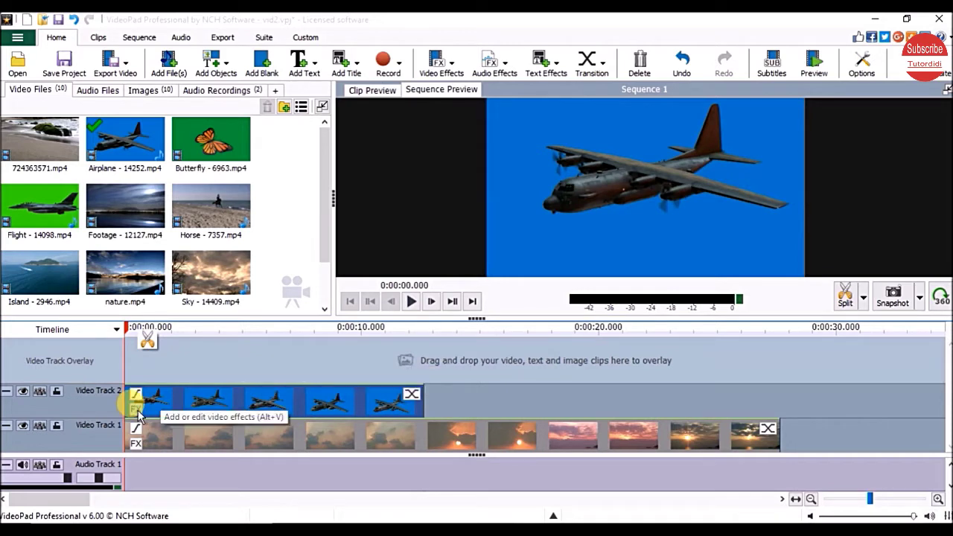
# Apply Green Screen to the Airplane clip, keying out blue (R 12, G 126, B 204) at threshold 21.
pyautogui.click(451, 67)
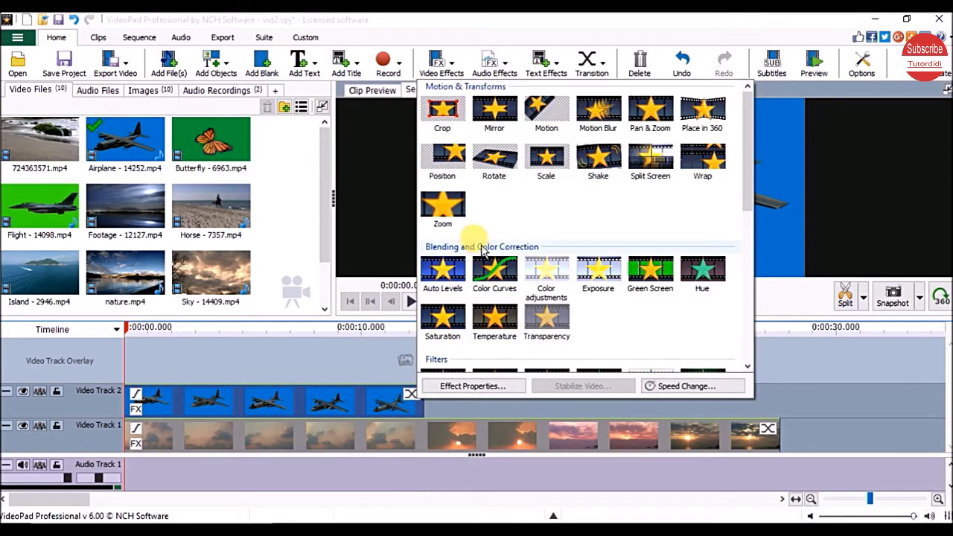
pyautogui.click(651, 273)
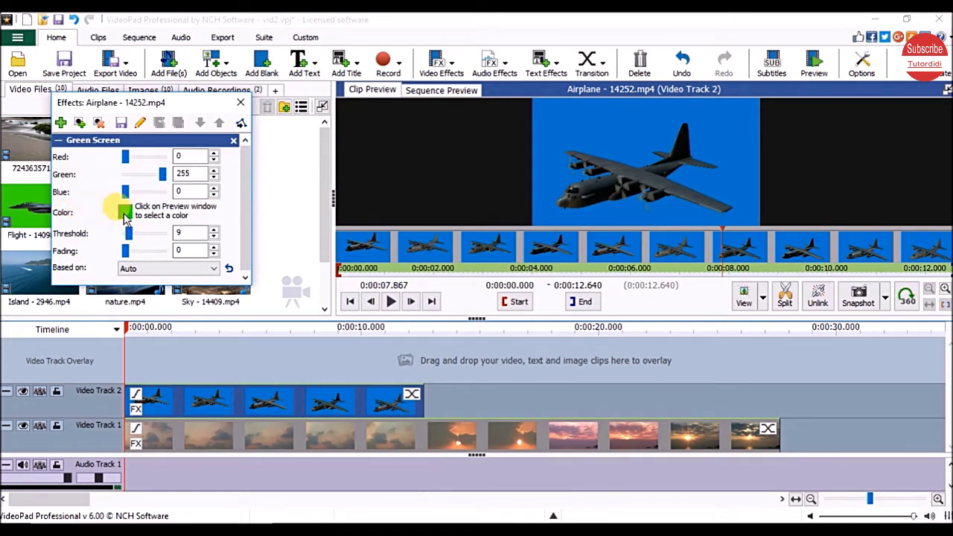
pyautogui.click(125, 213)
pyautogui.click(339, 370)
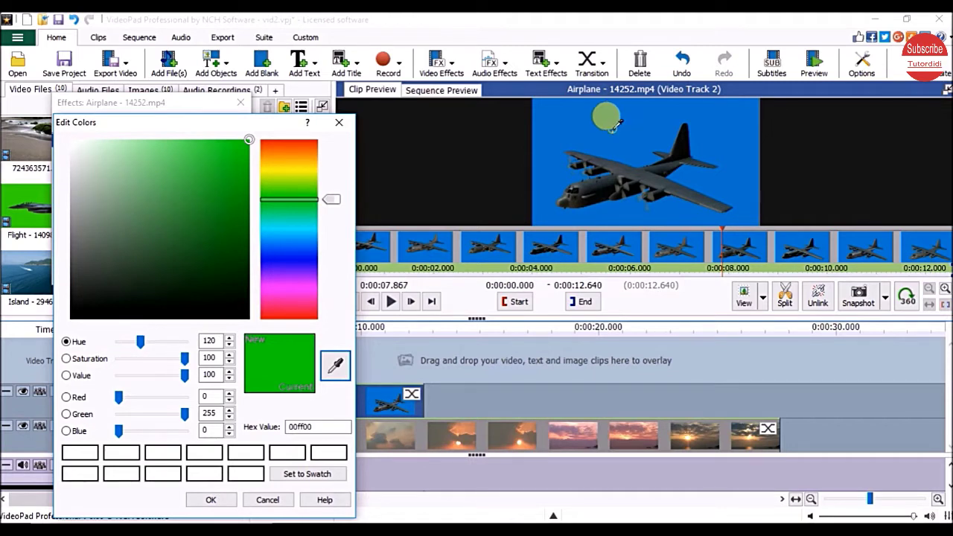
pyautogui.click(612, 127)
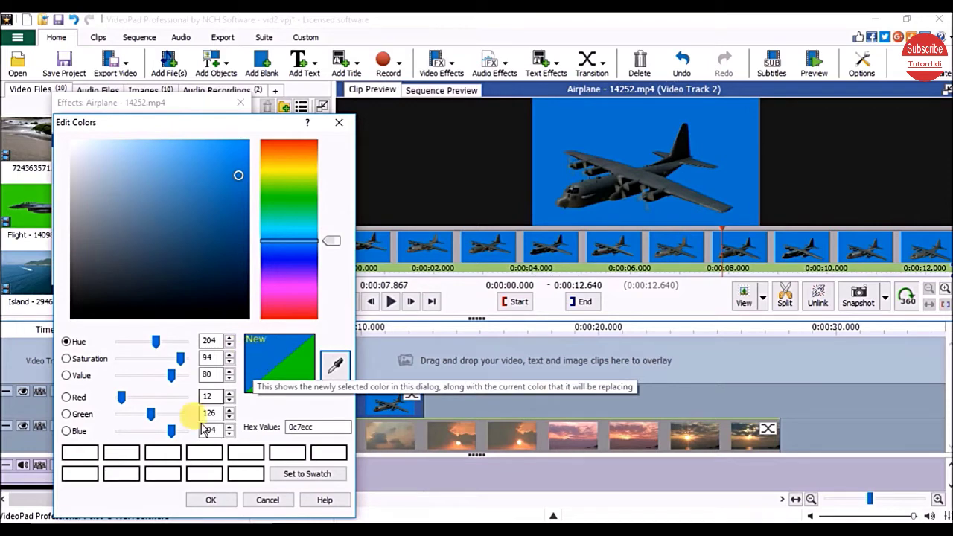
pyautogui.click(211, 501)
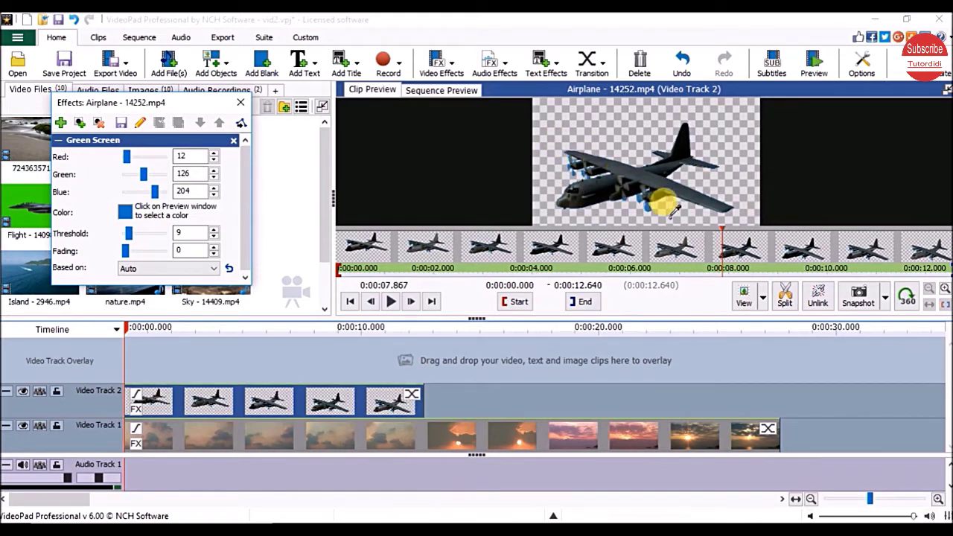
pyautogui.moveTo(128, 233); pyautogui.dragTo(135, 235)
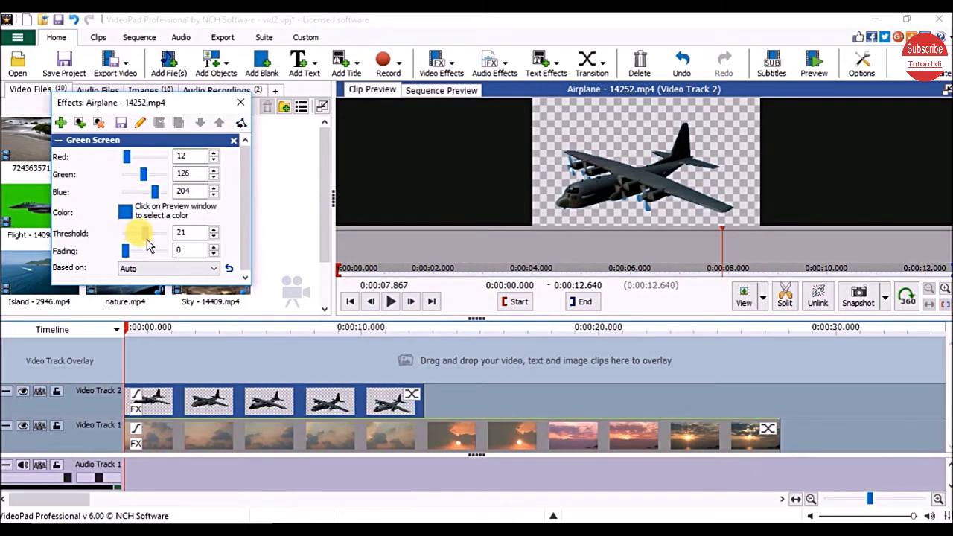
# Raise the Green Screen threshold to 54 and fading to 43.
pyautogui.moveTo(134, 233); pyautogui.dragTo(145, 233)
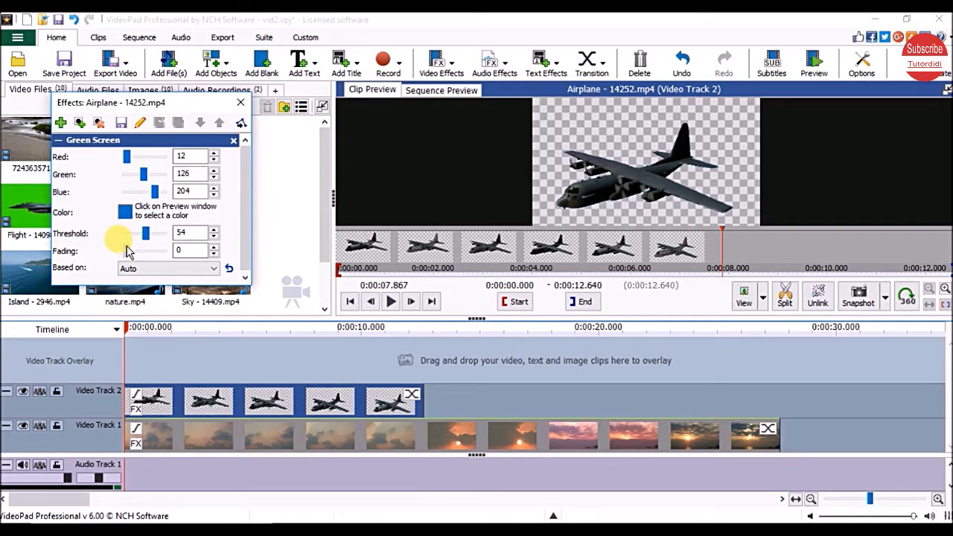
pyautogui.moveTo(127, 251); pyautogui.dragTo(141, 251)
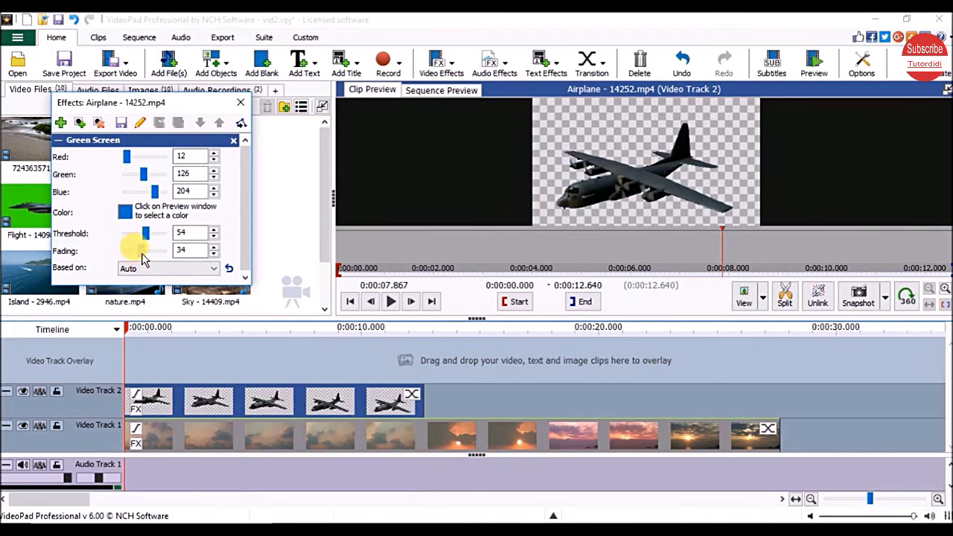
# Play the keyed plane over the sunset sky in Sequence Preview, pausing at about 7.1 seconds.
pyautogui.click(457, 91)
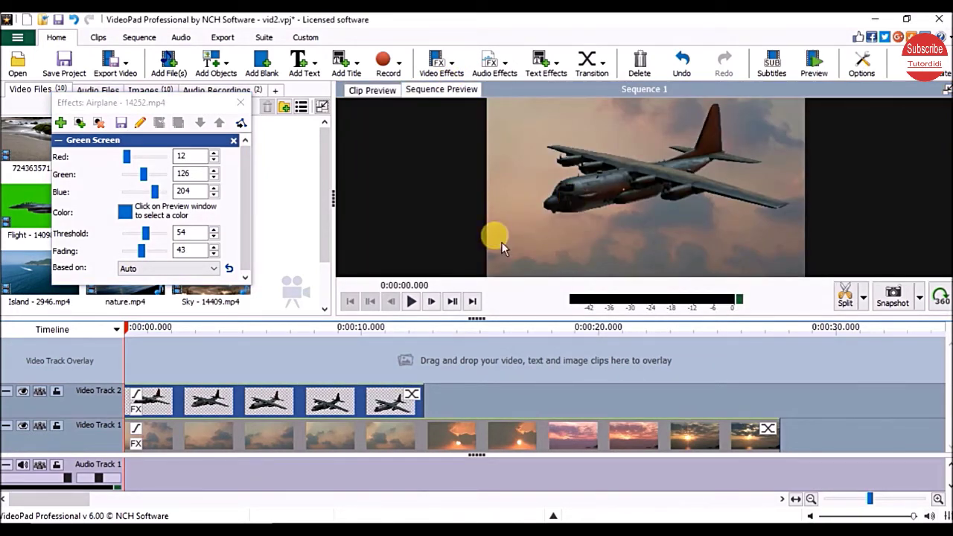
pyautogui.click(412, 301)
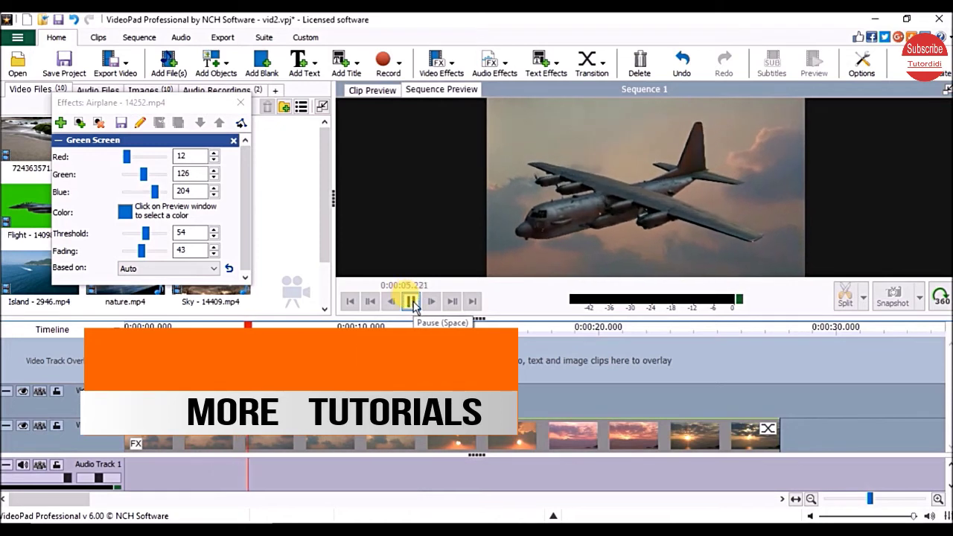
pyautogui.click(411, 301)
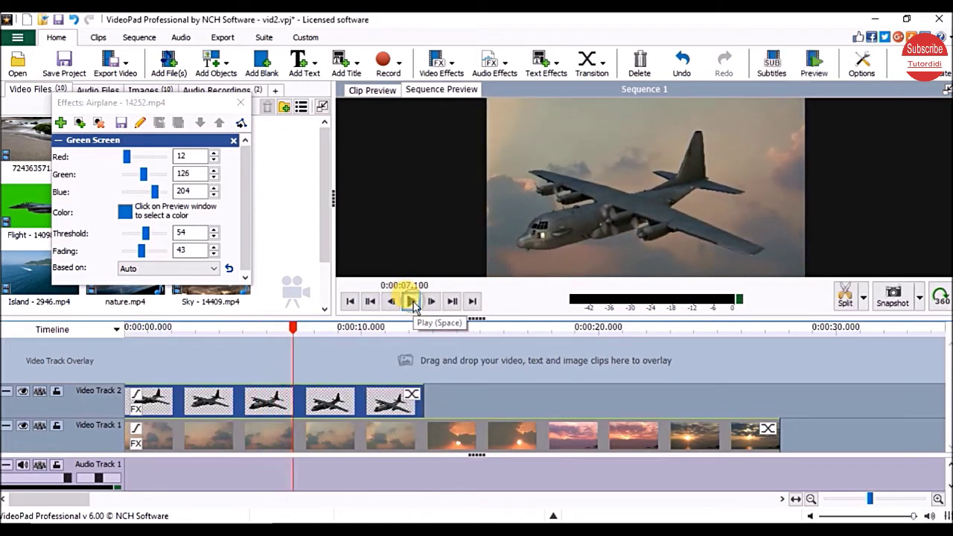
pyautogui.click(623, 219)
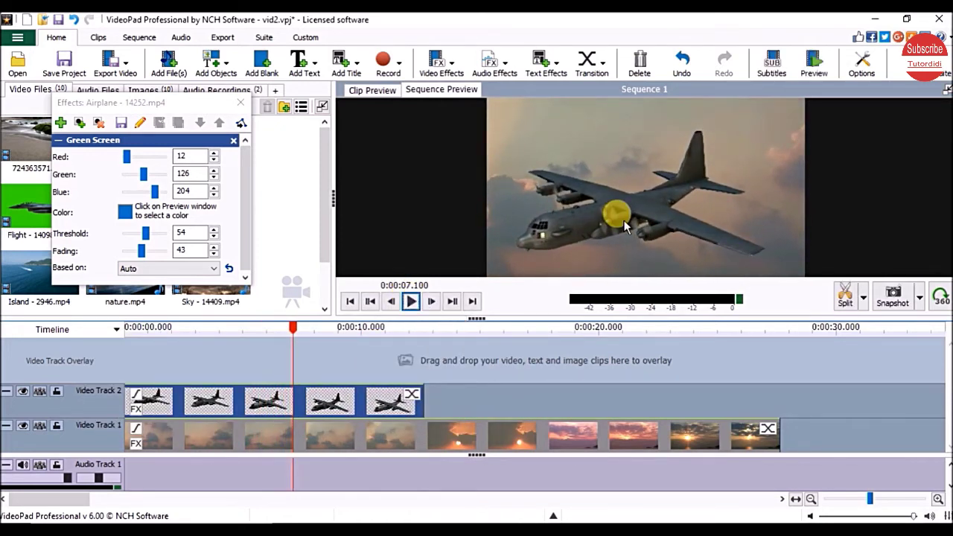
pyautogui.click(62, 123)
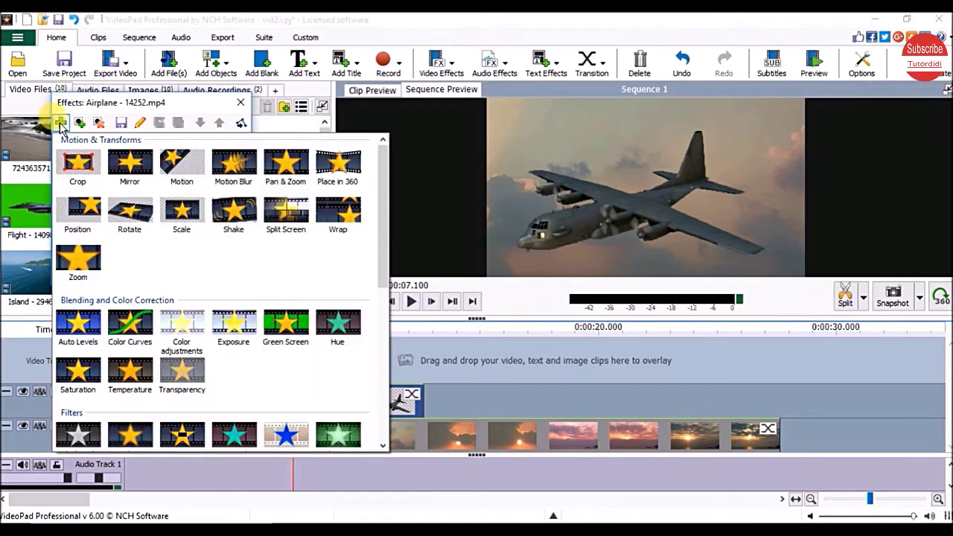
# Add a Position effect moving the plane upward to offsets 4.95, -49.17.
pyautogui.click(82, 212)
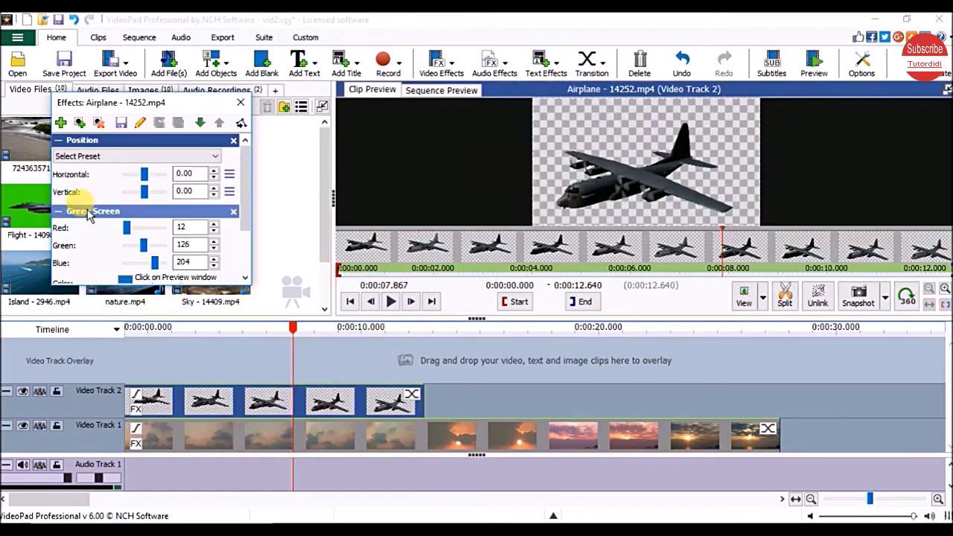
pyautogui.click(645, 186)
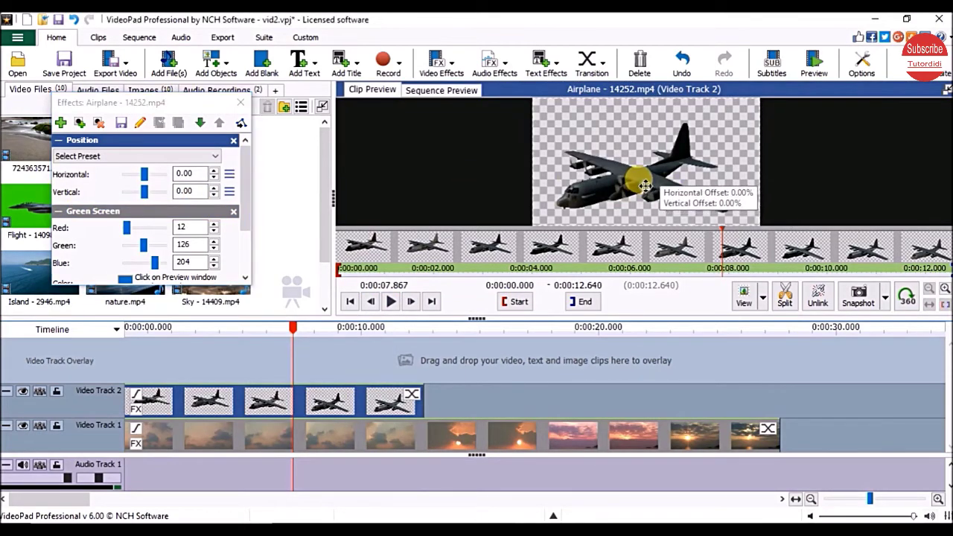
pyautogui.moveTo(648, 181)
pyautogui.mouseDown()
pyautogui.moveTo(650, 109)
pyautogui.moveTo(656, 119)
pyautogui.mouseUp()
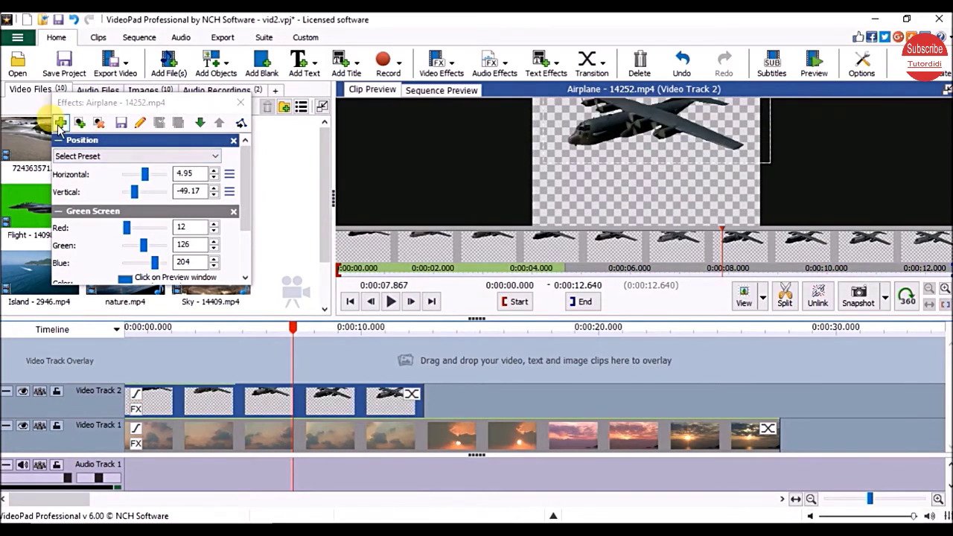
pyautogui.click(59, 123)
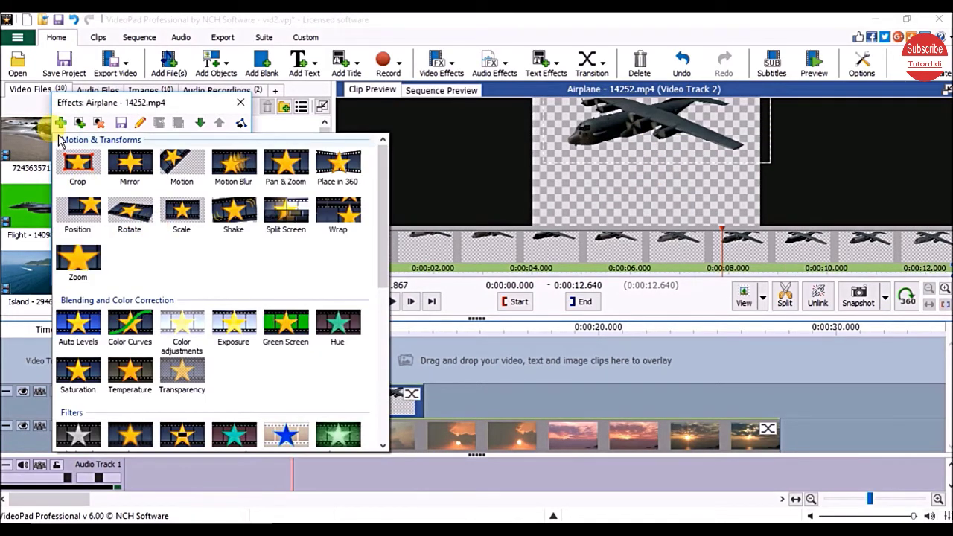
# Add a Scale effect shrinking the airplane to 0.68 of its size.
pyautogui.click(186, 210)
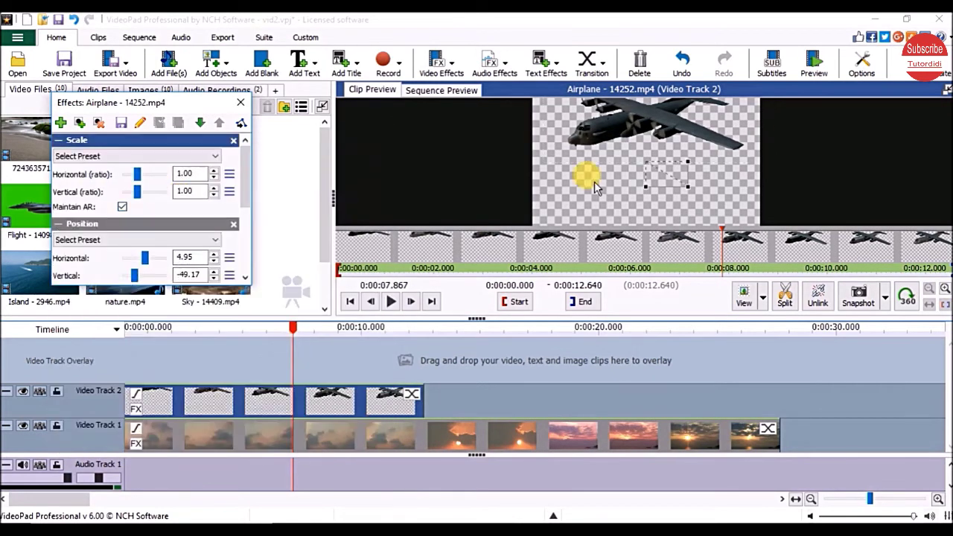
pyautogui.click(674, 181)
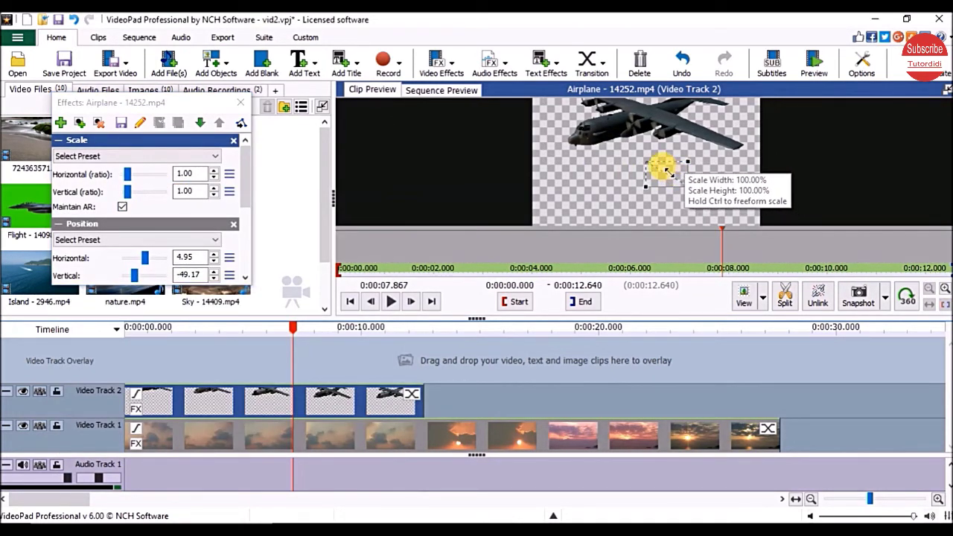
pyautogui.moveTo(670, 172); pyautogui.dragTo(663, 168)
pyautogui.click(312, 126)
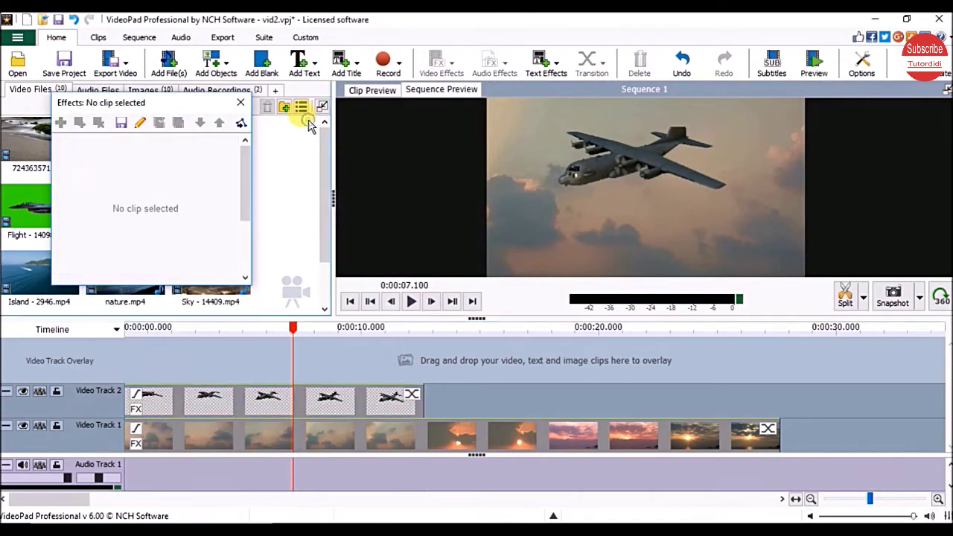
pyautogui.click(147, 390)
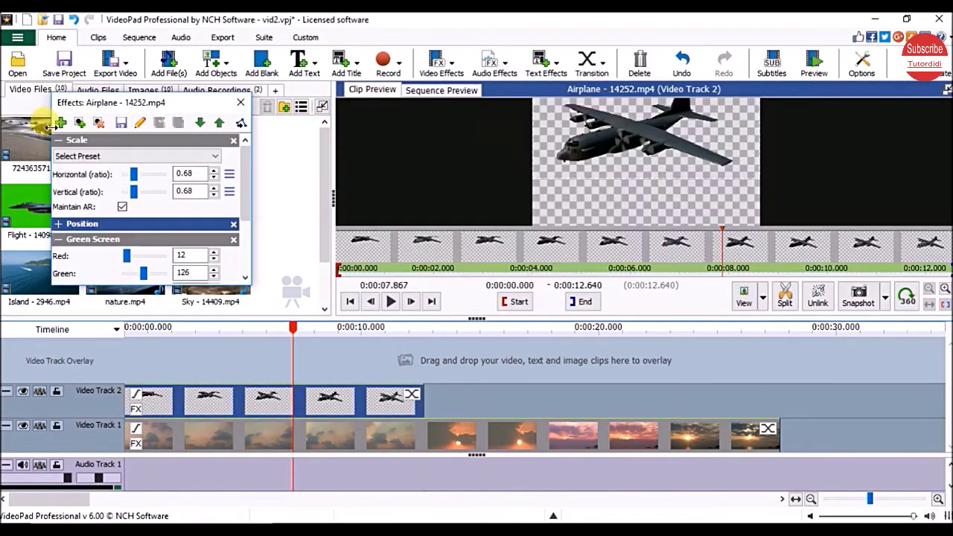
pyautogui.click(60, 123)
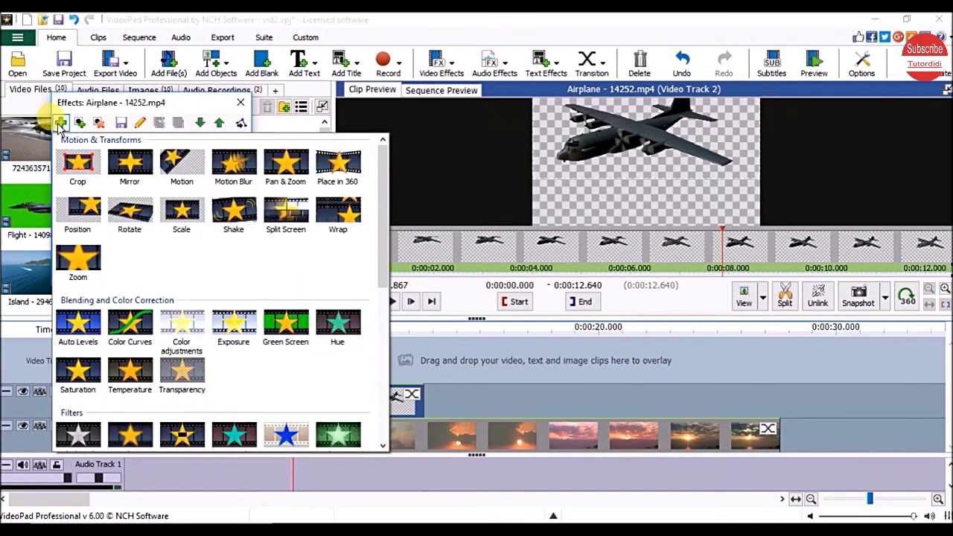
# Add an 11° Rotate effect to the plane, shifting it to offsets 25.39, -27.07.
pyautogui.click(129, 211)
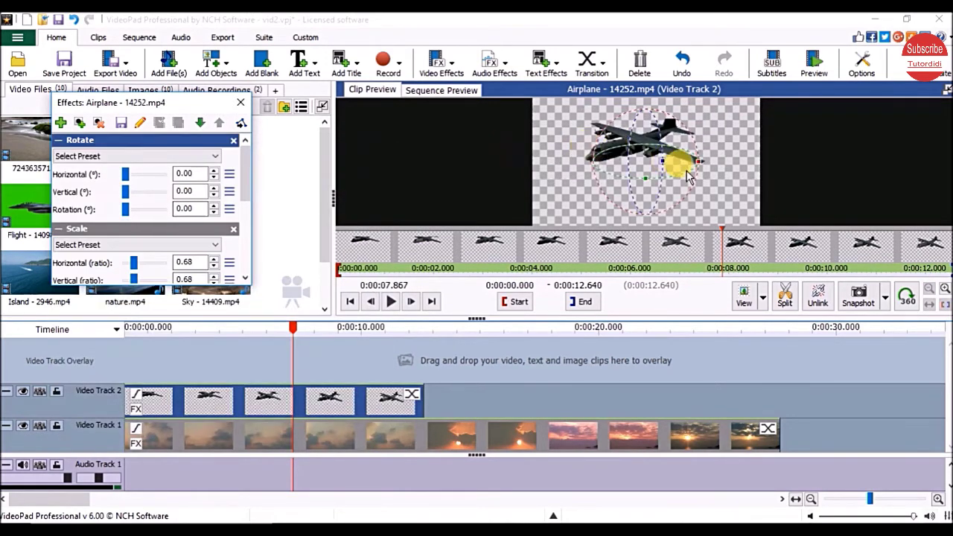
pyautogui.click(697, 171)
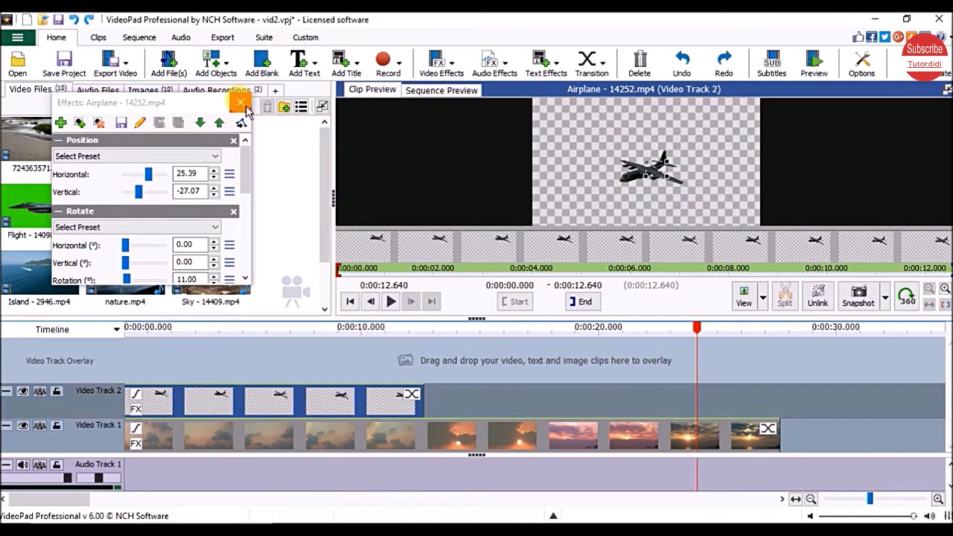
pyautogui.click(239, 103)
pyautogui.click(715, 436)
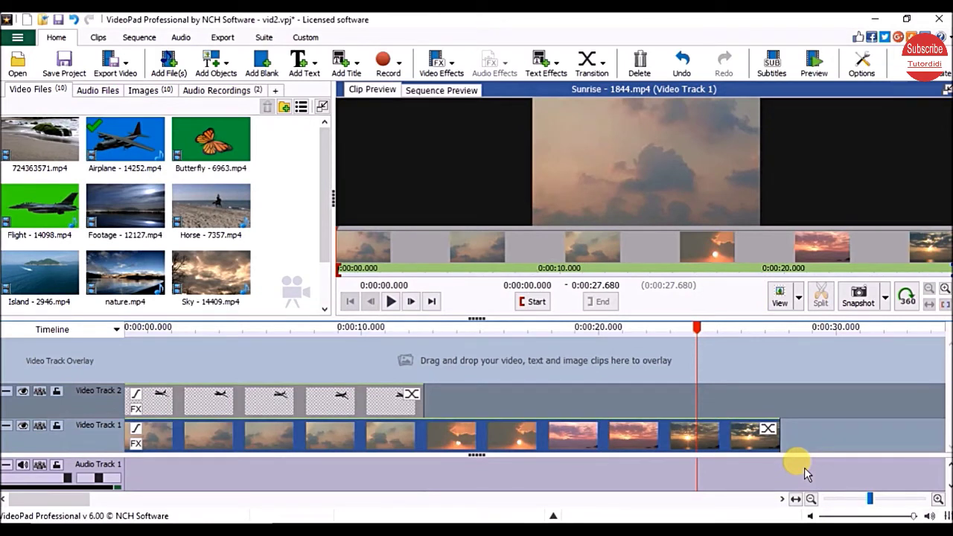
# Trial-trim Video Track 1's sky clip to end with the airplane and play the sequence to check.
pyautogui.click(777, 438)
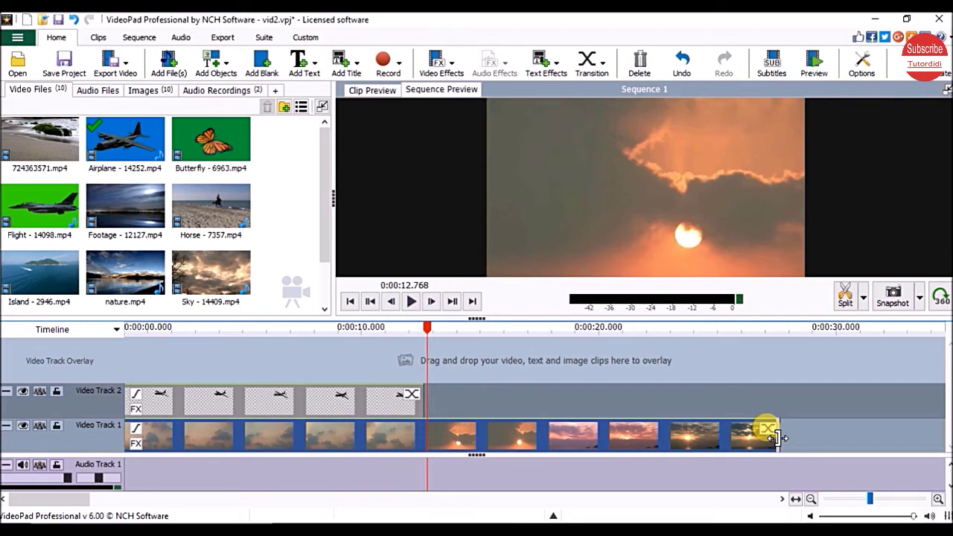
pyautogui.moveTo(776, 438); pyautogui.dragTo(427, 445)
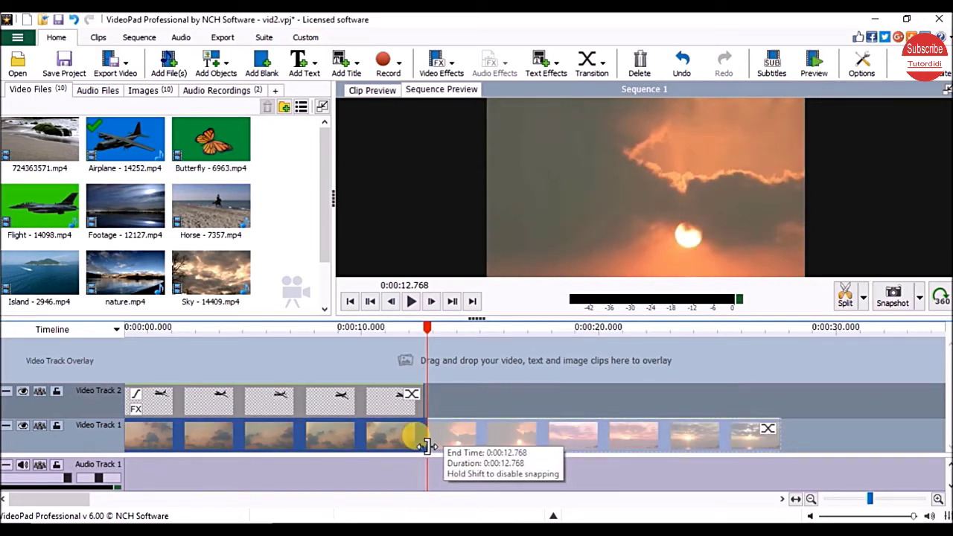
pyautogui.press('Home')
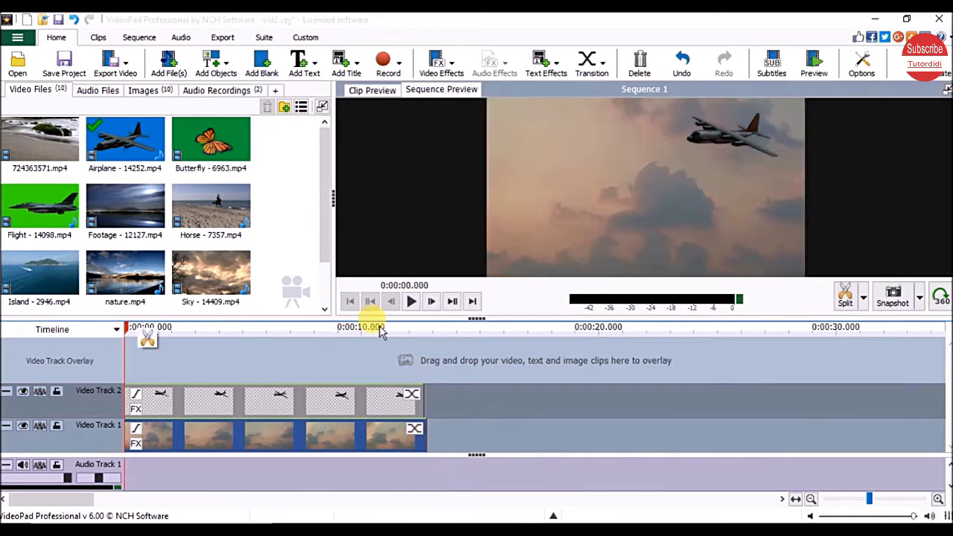
pyautogui.click(412, 301)
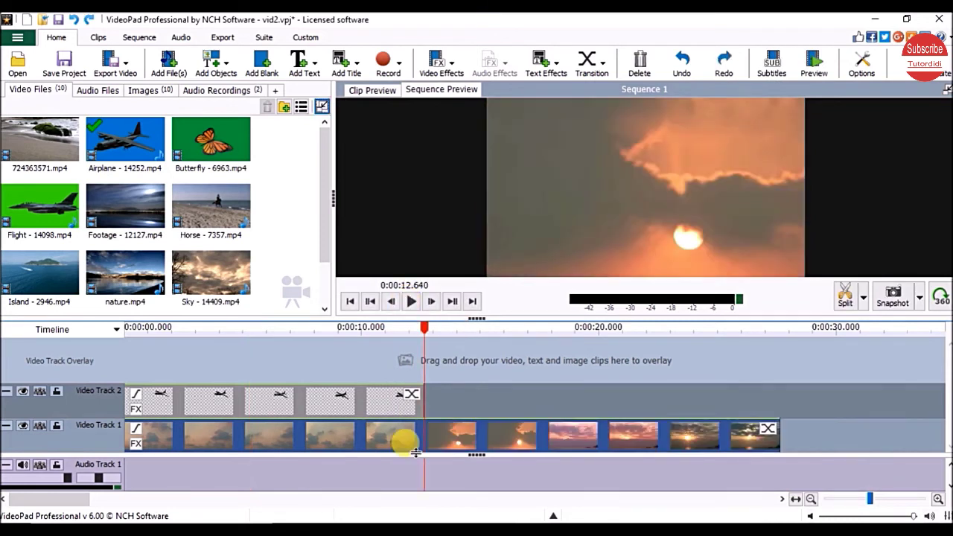
pyautogui.rightClick(474, 440)
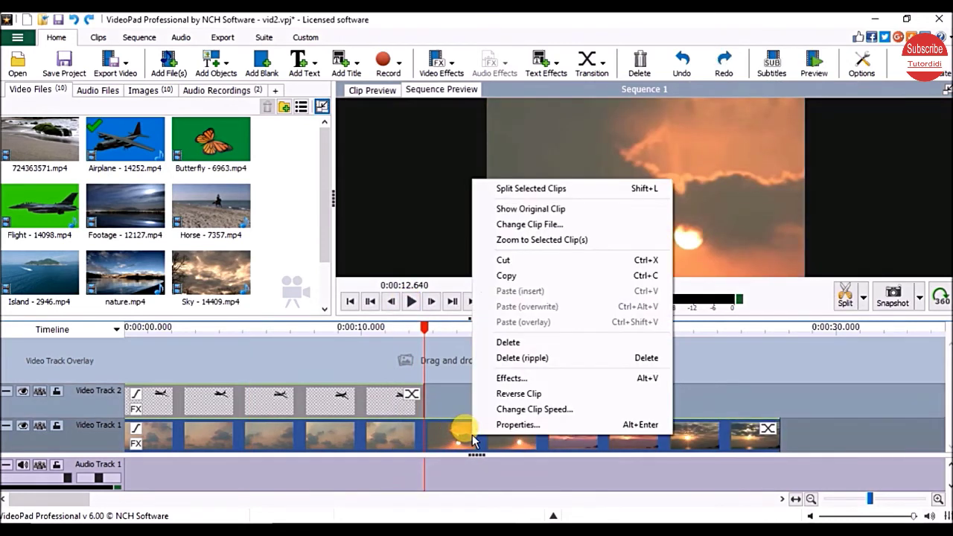
# Set the sunrise sky clip's speed to 210% so it ends near the airplane overlay.
pyautogui.click(565, 410)
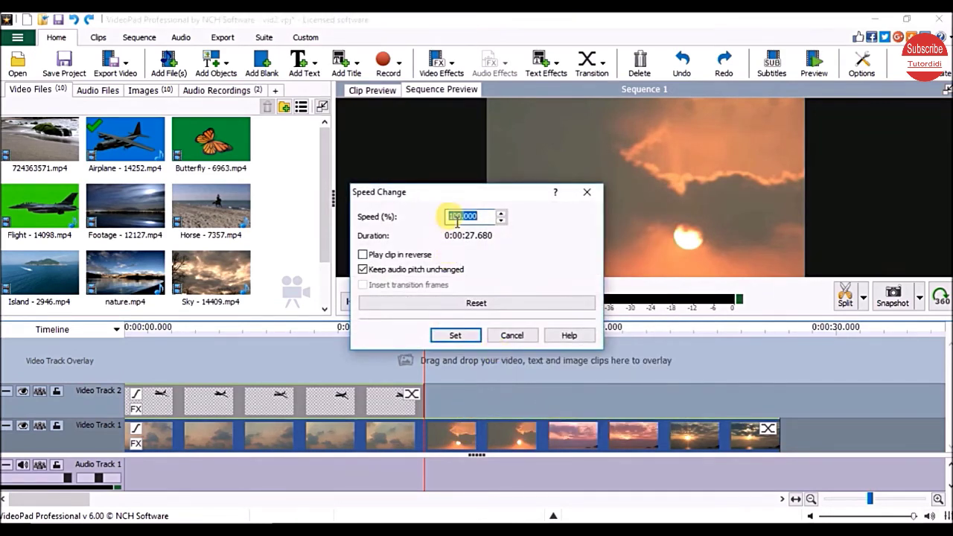
pyautogui.write('2')
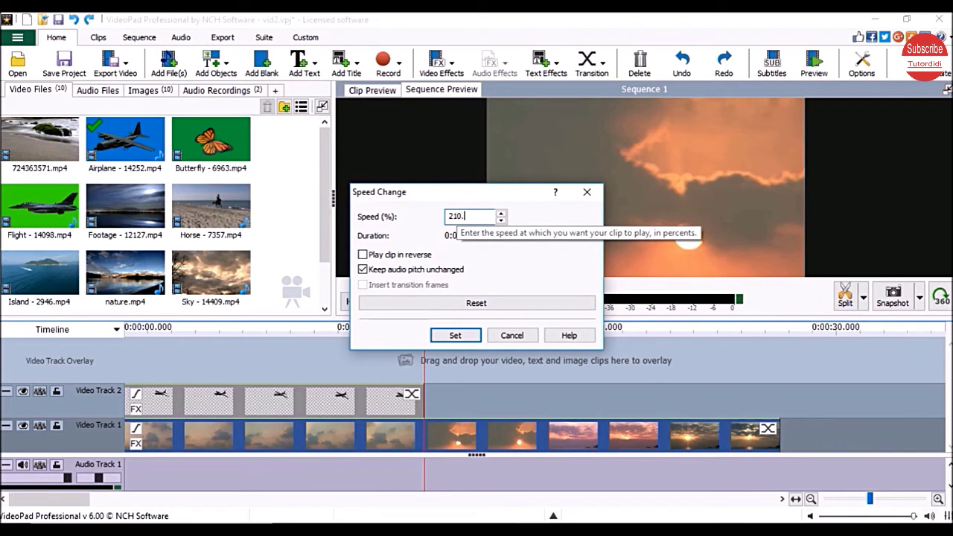
pyautogui.click(470, 337)
pyautogui.moveTo(256, 373); pyautogui.dragTo(126, 376)
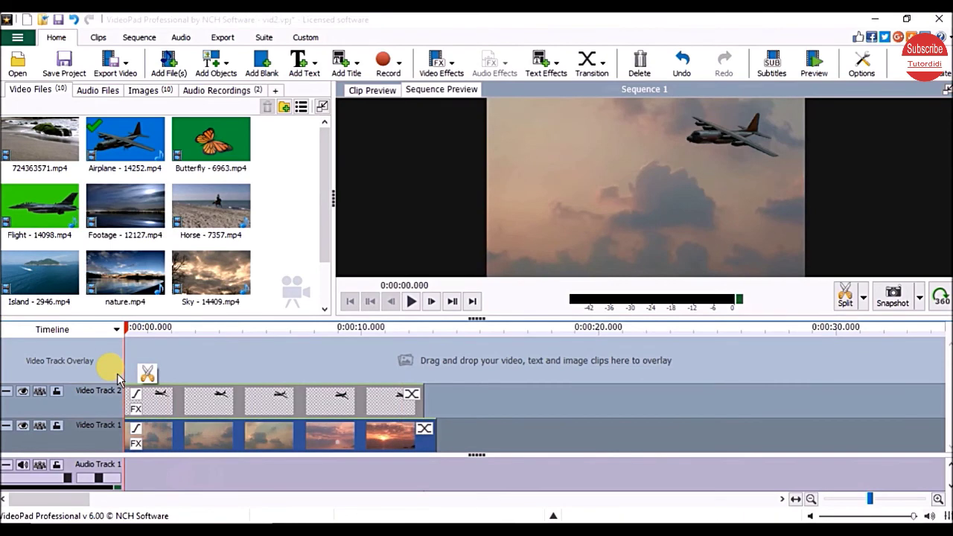
# Check the keyed airplane over the sky in Sequence preview, then play it in a separate Preview window.
pyautogui.click(357, 91)
pyautogui.click(439, 90)
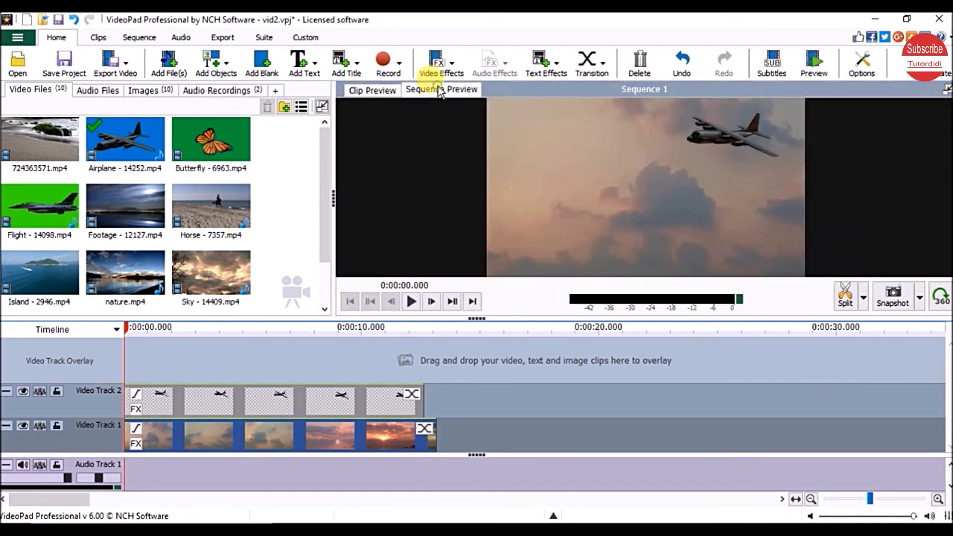
pyautogui.click(411, 302)
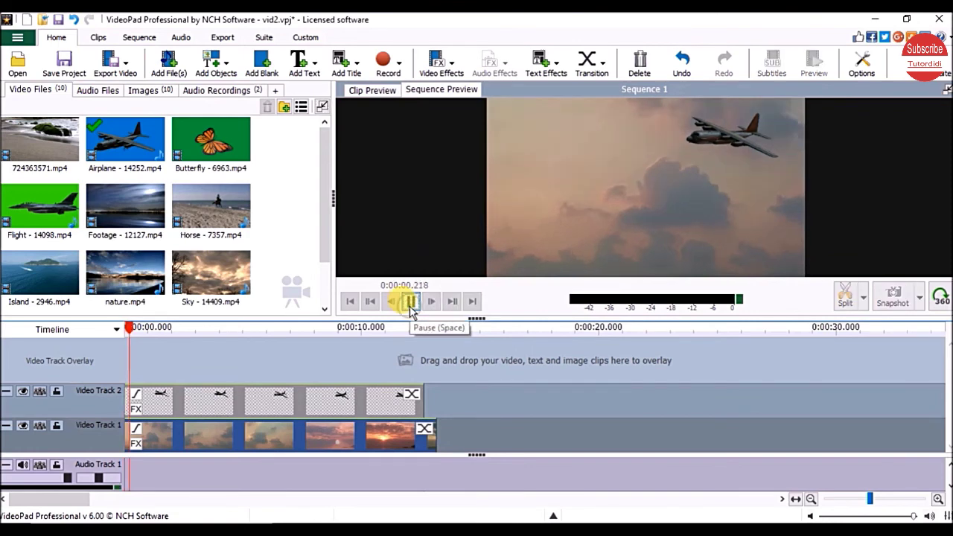
pyautogui.click(410, 302)
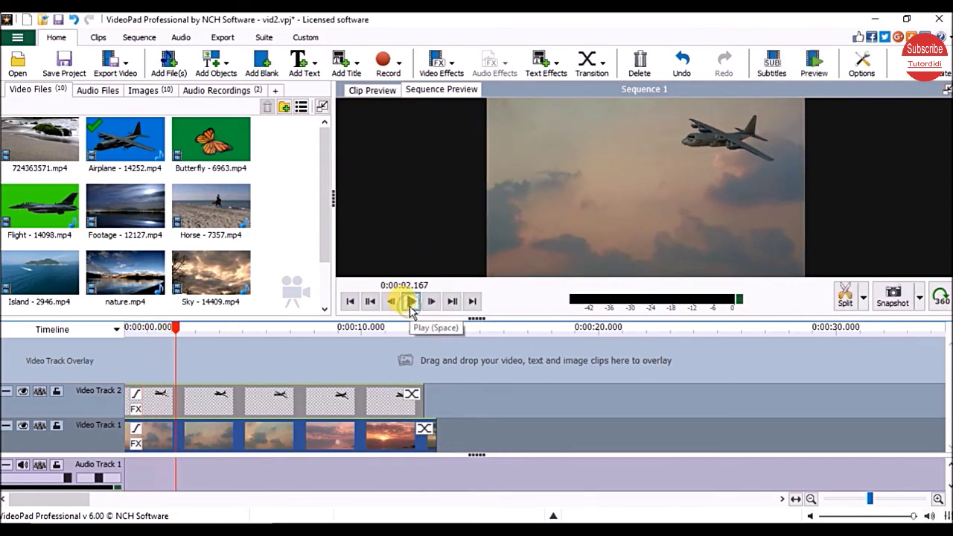
pyautogui.click(811, 73)
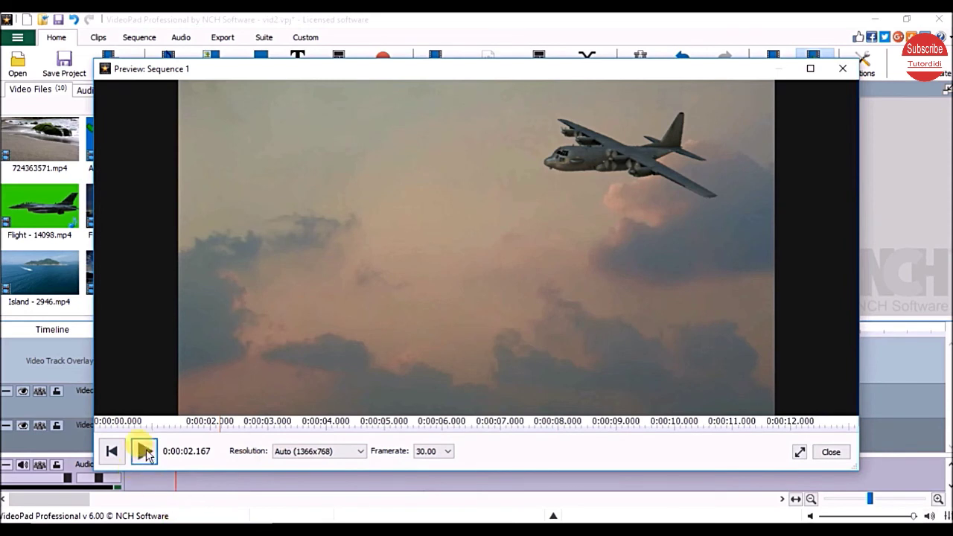
pyautogui.click(144, 451)
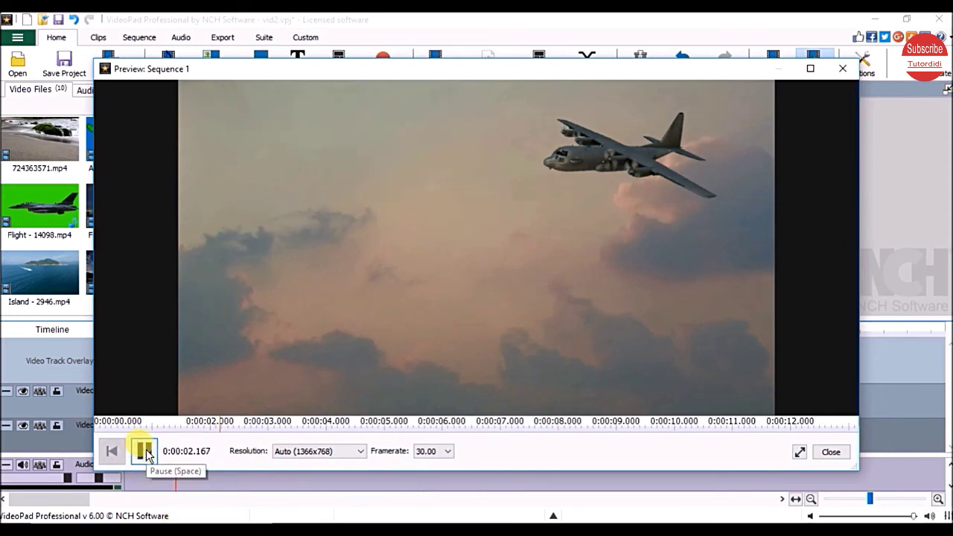